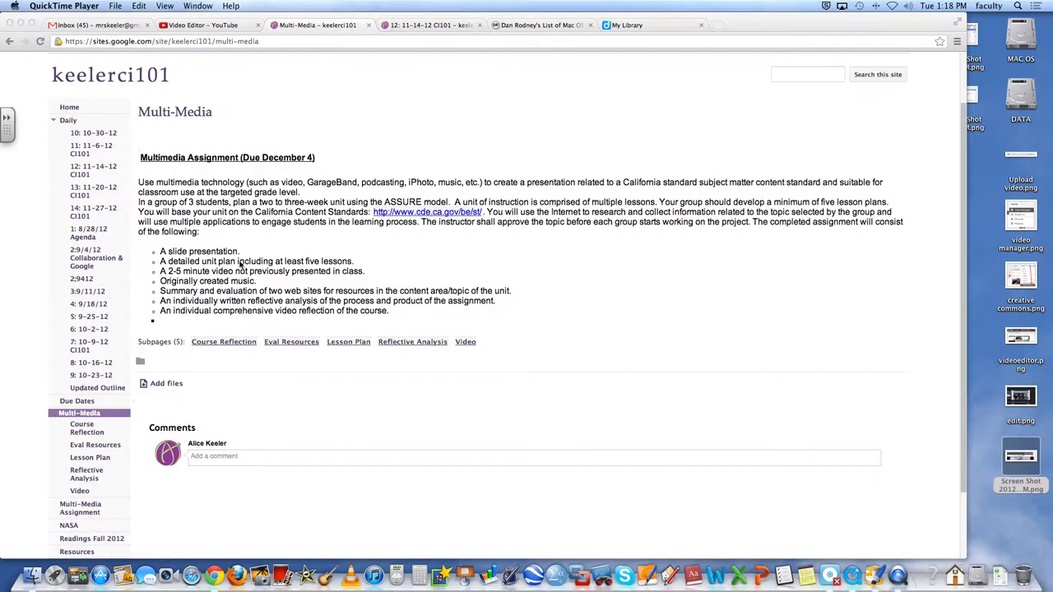
- View the Course Reflection notes on Photo Booth and iMovie, then head to Lesson Plan
{"action": "left_click", "coordinate": [87, 428]}
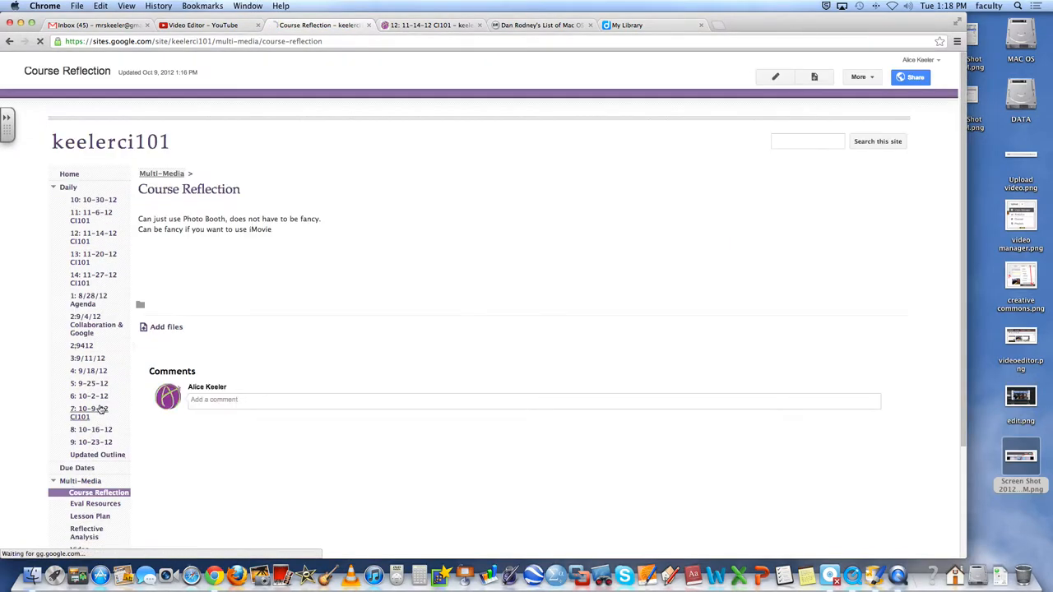
{"action": "scroll", "coordinate": [246, 393], "scroll_direction": "down", "scroll_amount": 2}
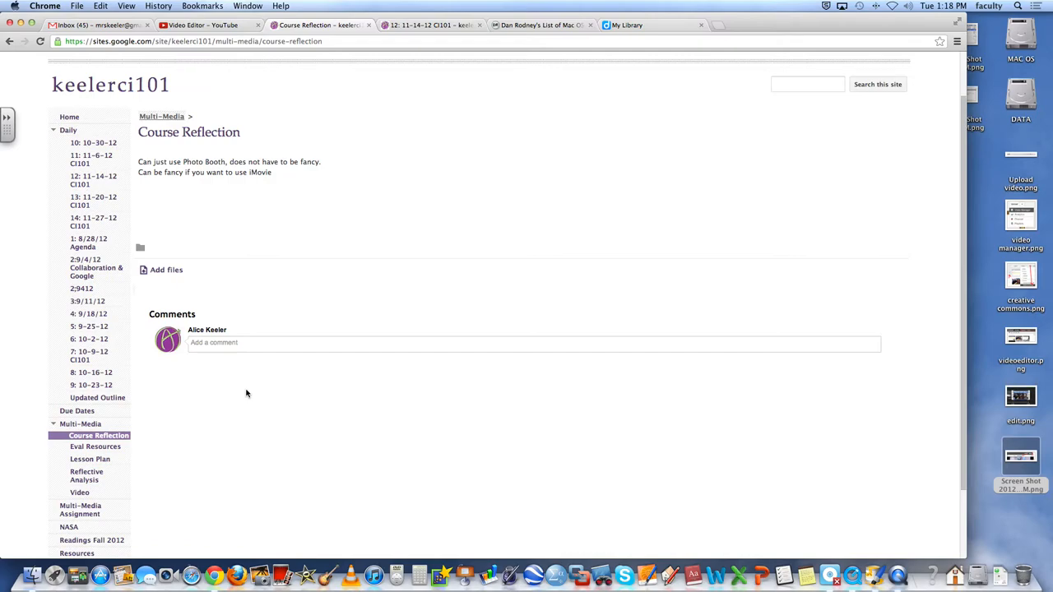
{"action": "left_click", "coordinate": [90, 459]}
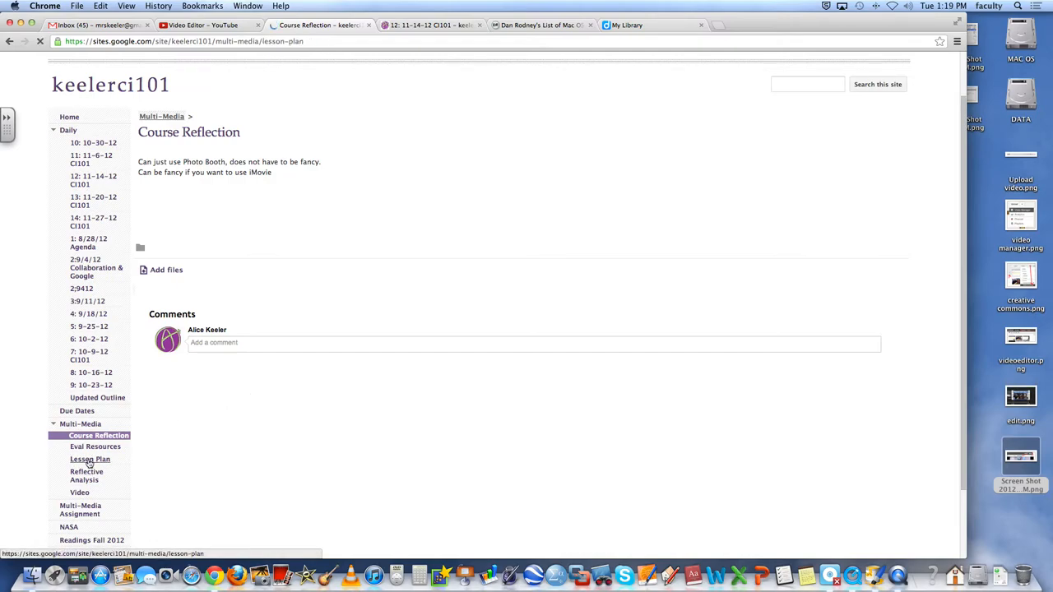
{"action": "scroll", "coordinate": [86, 527], "scroll_direction": "down", "scroll_amount": 1}
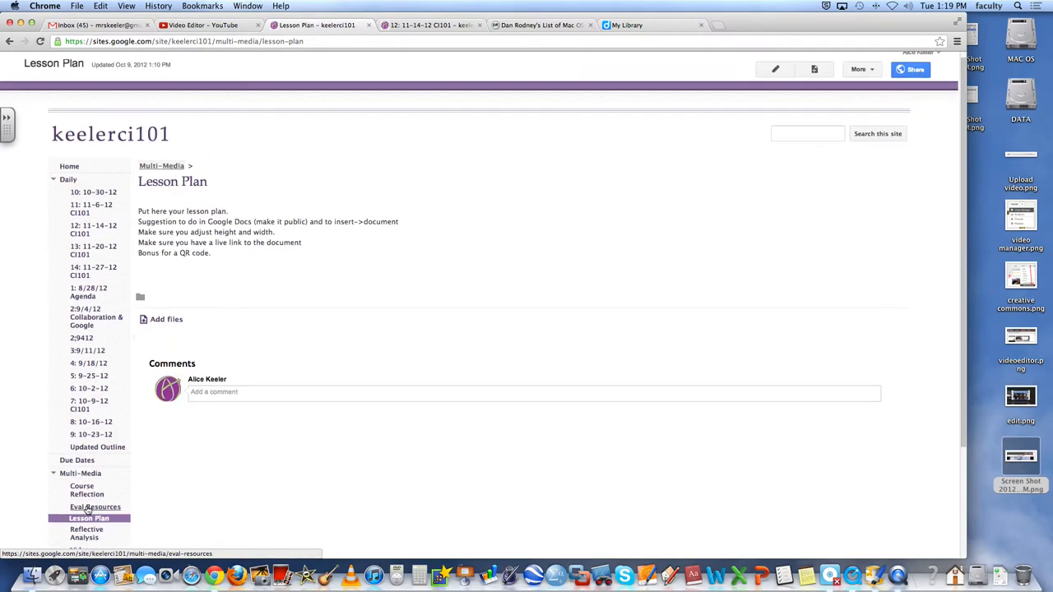
- Move from the Lesson Plan instructions to the empty Reflective Analysis subpage
{"action": "left_click", "coordinate": [86, 538]}
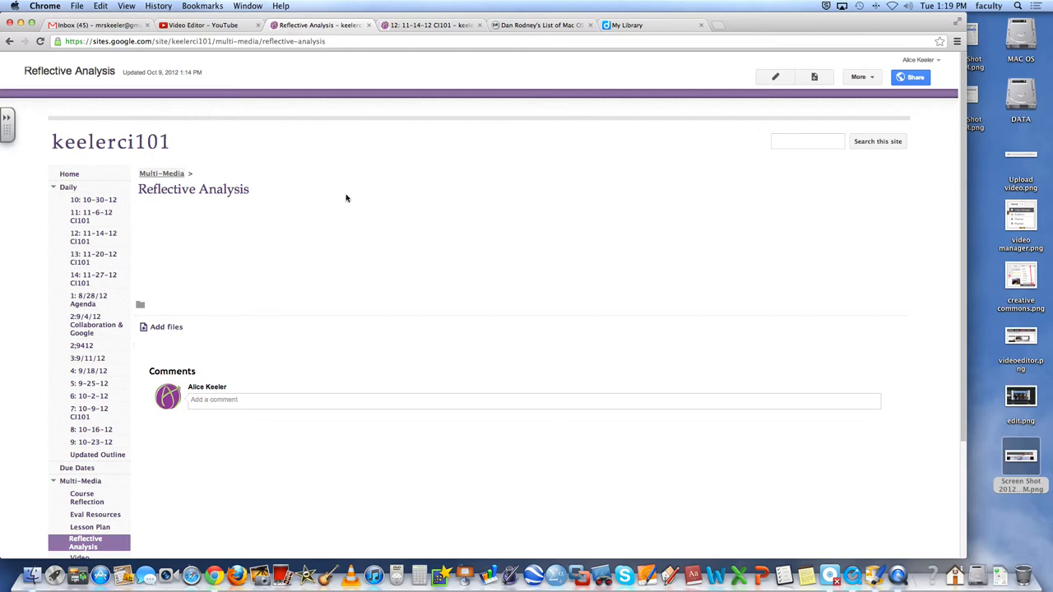
{"action": "scroll", "coordinate": [345, 197], "scroll_direction": "down", "scroll_amount": 1}
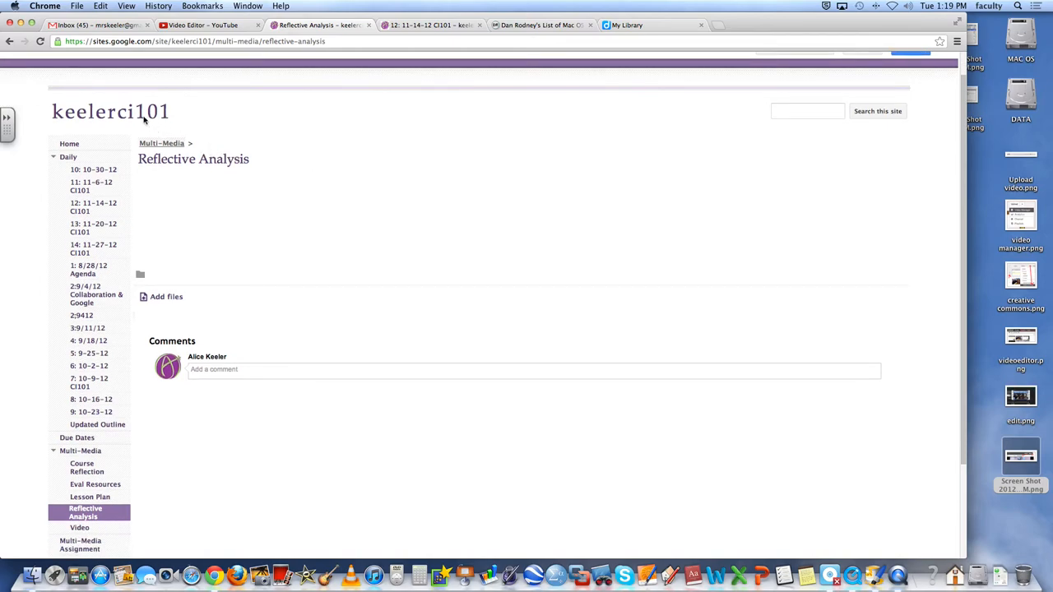